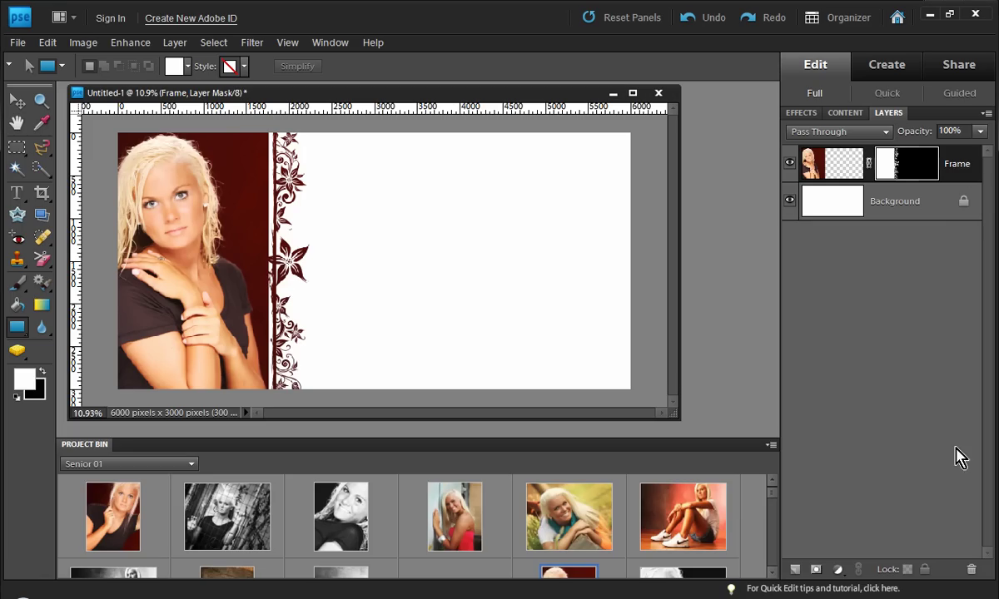
# Step: Delete the example Frame layer and set the foreground colour to mid grey
pyautogui.moveTo(957, 164); pyautogui.dragTo(971, 569)
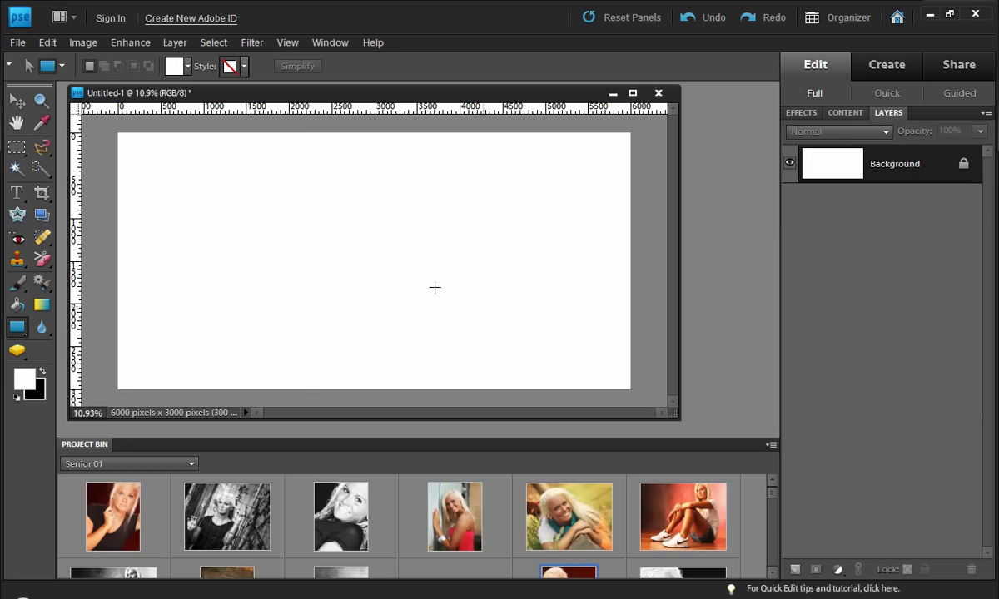
pyautogui.click(24, 378)
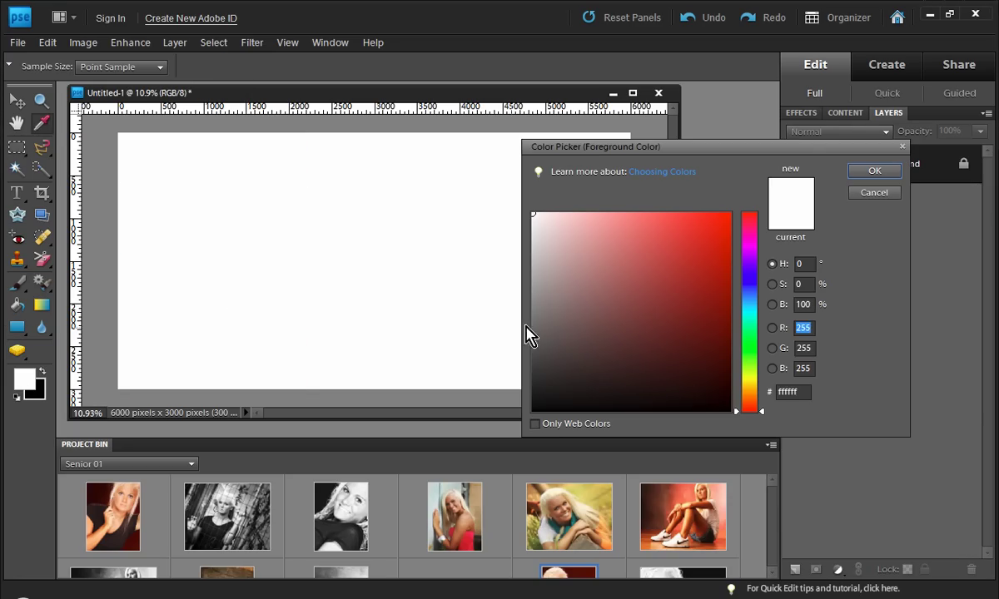
pyautogui.click(542, 318)
pyautogui.click(865, 175)
# Step: Marquee-select the left strip of the page and show the Effects list
pyautogui.press('u')
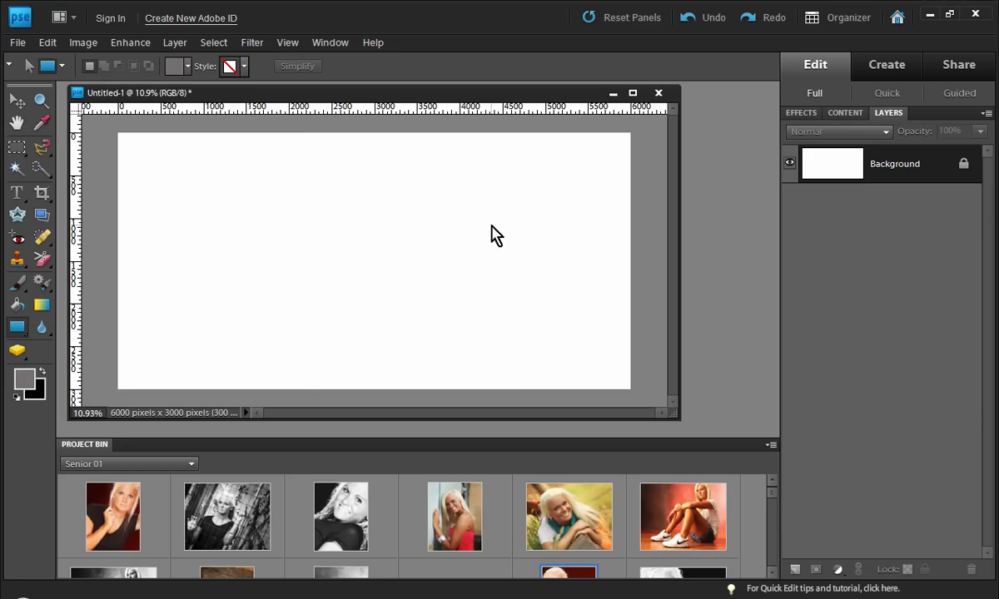
pyautogui.click(17, 148)
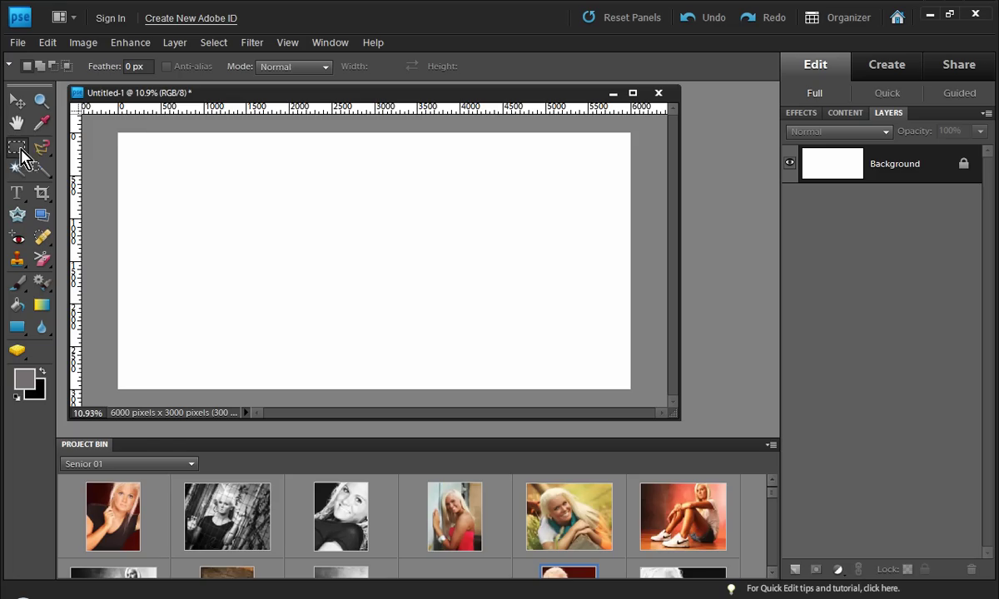
pyautogui.moveTo(111, 130); pyautogui.dragTo(292, 391)
pyautogui.click(804, 114)
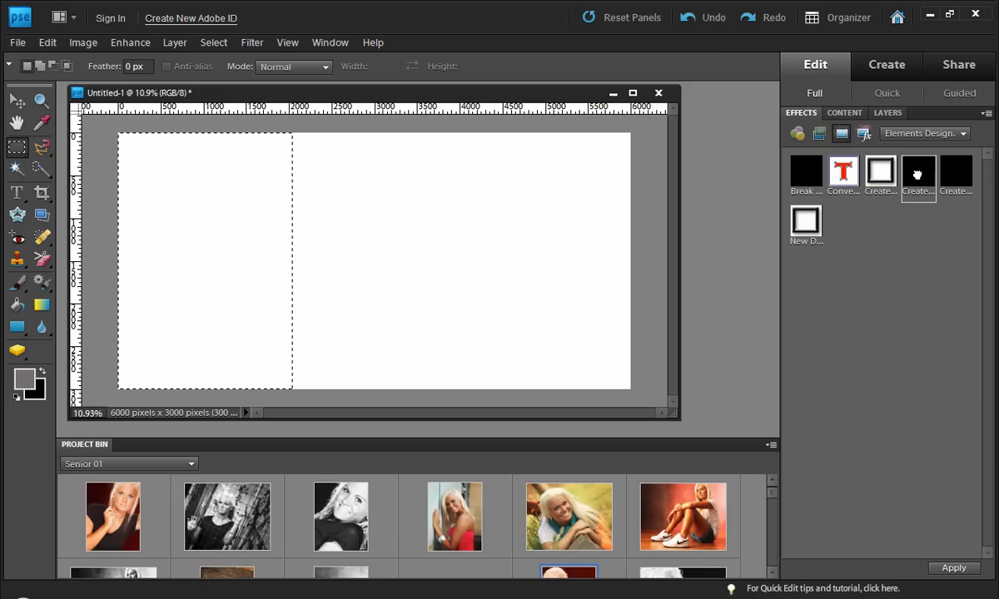
# Step: Make the selection a frame layer holding the red-background portrait, then show the Layers panel
pyautogui.moveTo(916, 175); pyautogui.dragTo(526, 274)
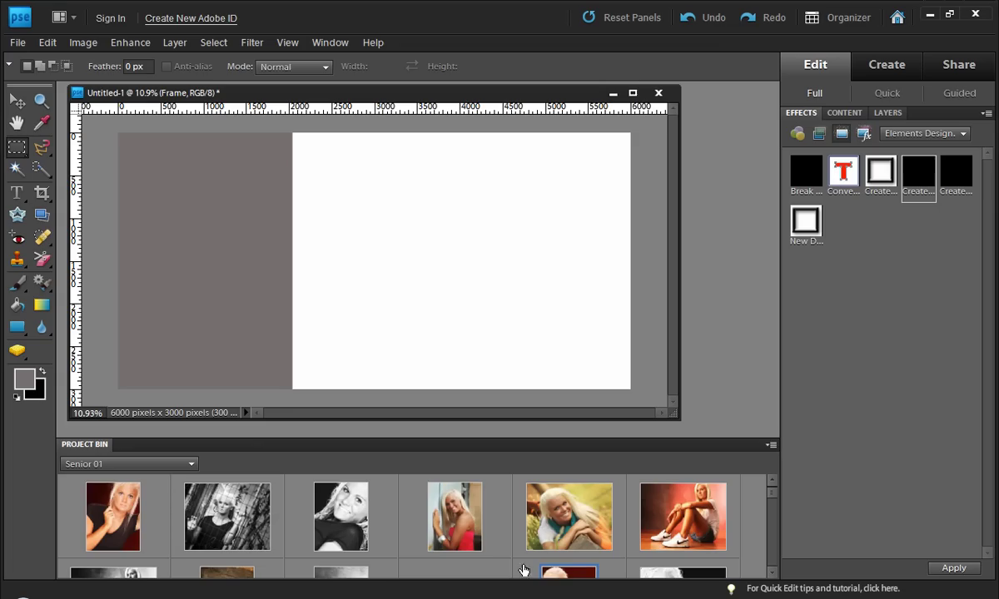
pyautogui.moveTo(556, 575); pyautogui.dragTo(216, 239)
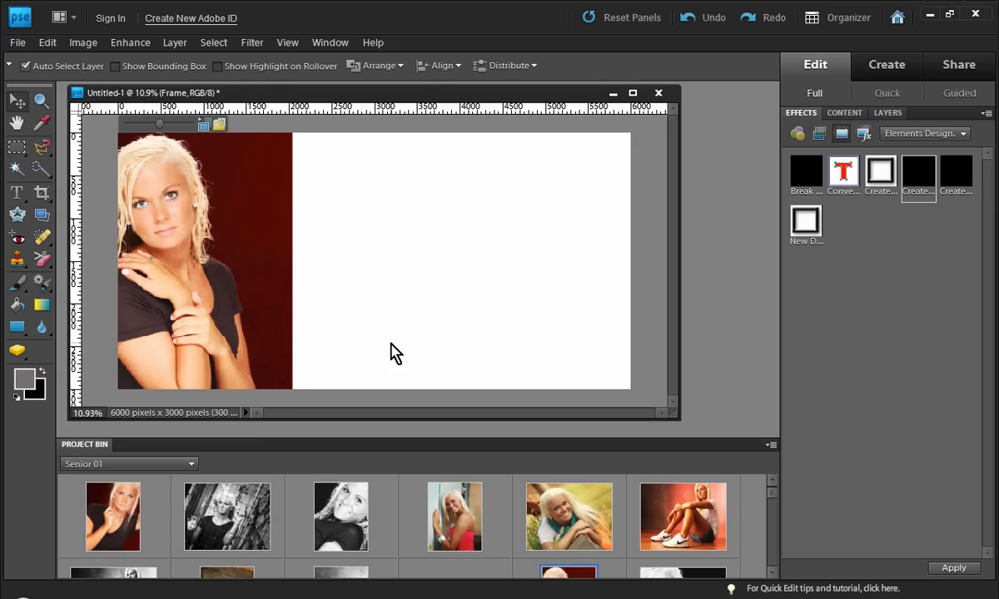
pyautogui.click(886, 113)
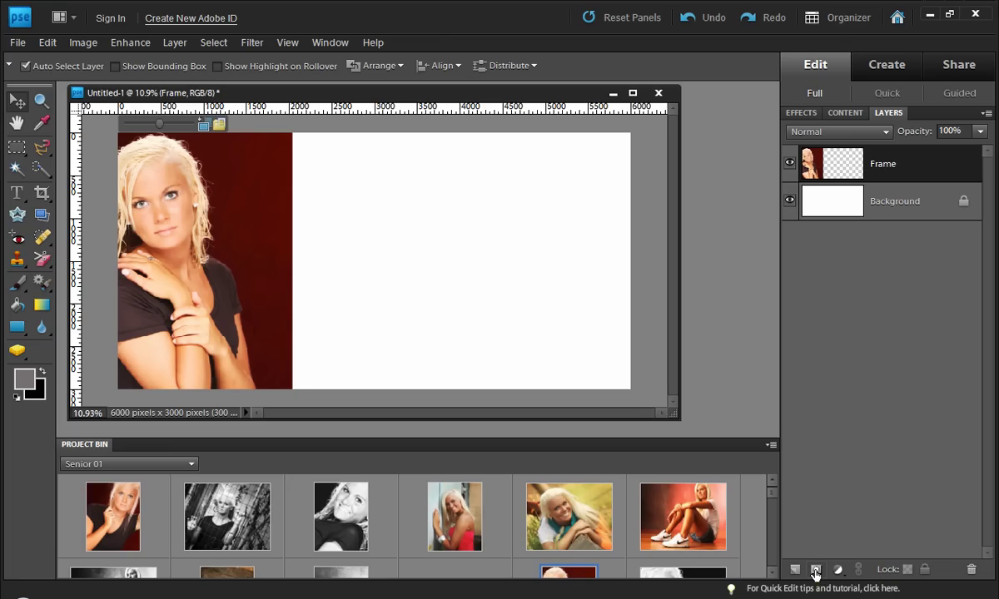
pyautogui.click(815, 571)
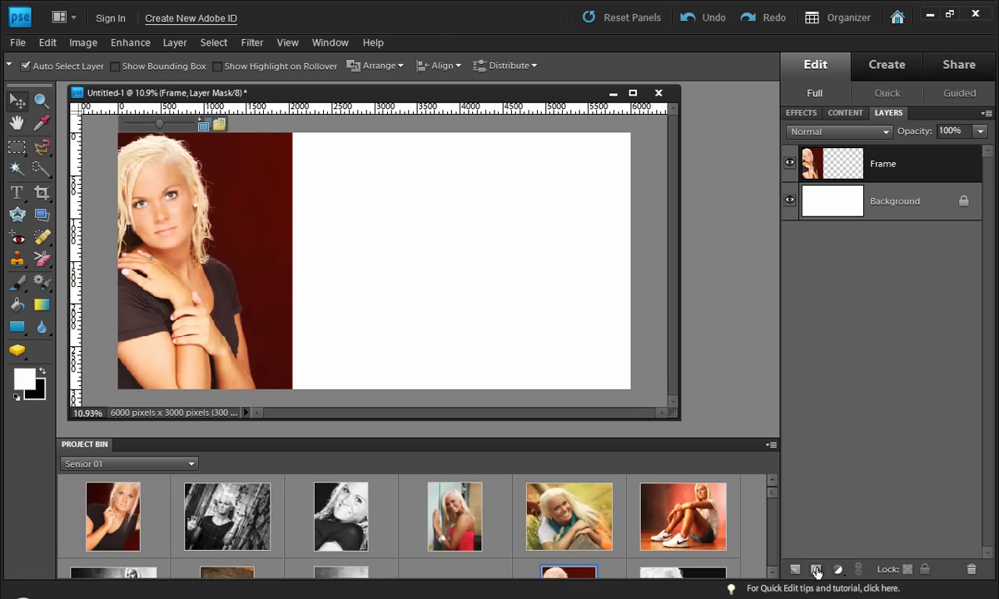
pyautogui.click(886, 167)
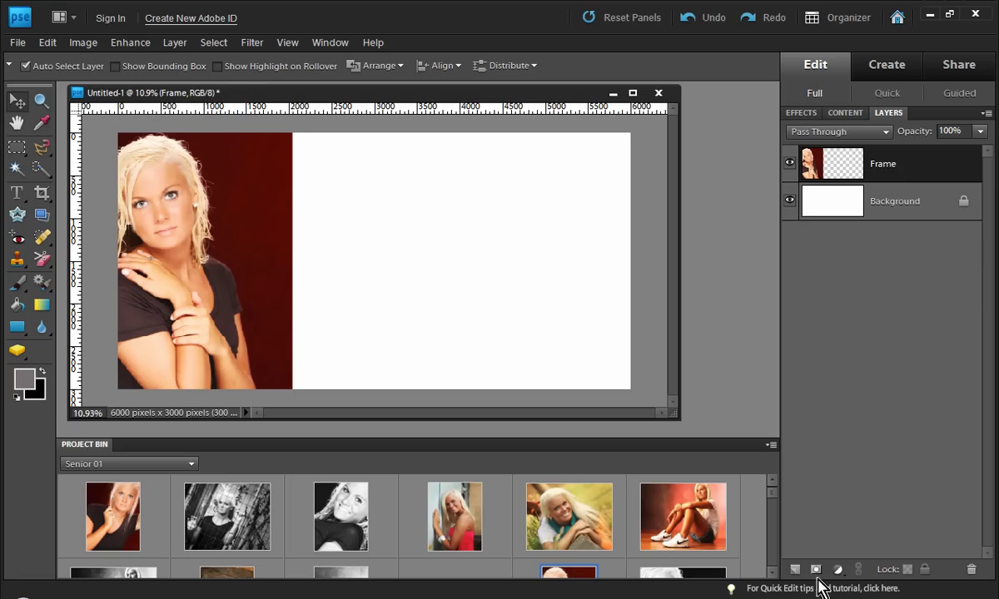
pyautogui.click(815, 571)
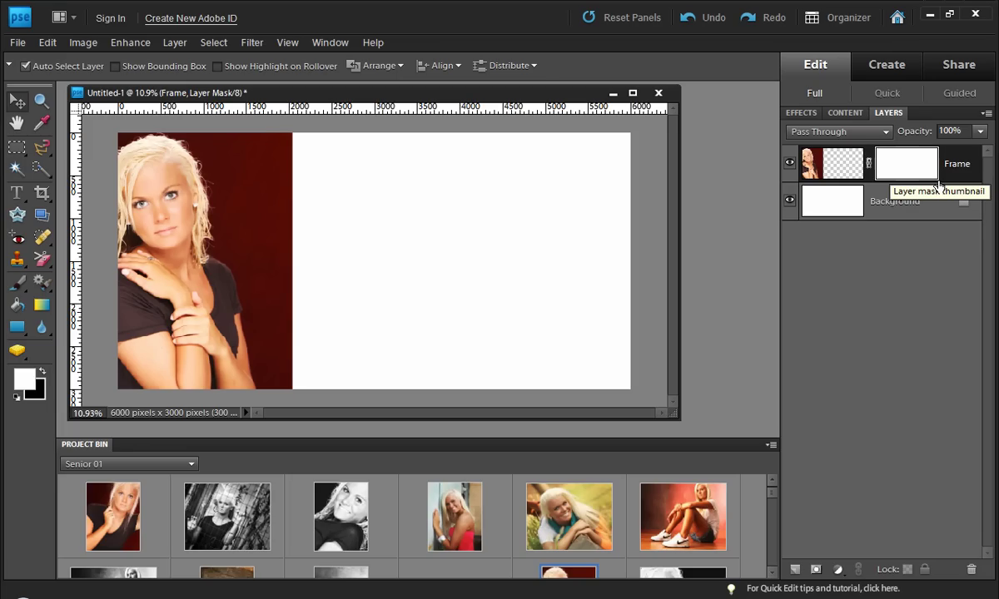
pyautogui.press('Delete')
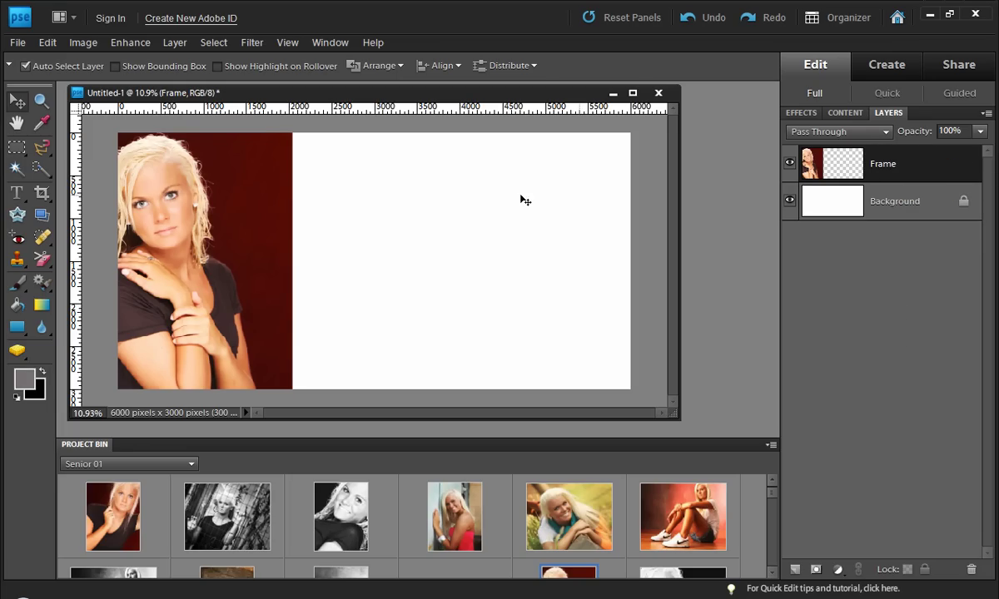
# Step: Add a vertical guide at the portrait's right edge, test a snapped marquee, then deselect
pyautogui.moveTo(75, 250); pyautogui.dragTo(295, 240)
pyautogui.hotkey('ctrl', '0')
pyautogui.click(16, 147)
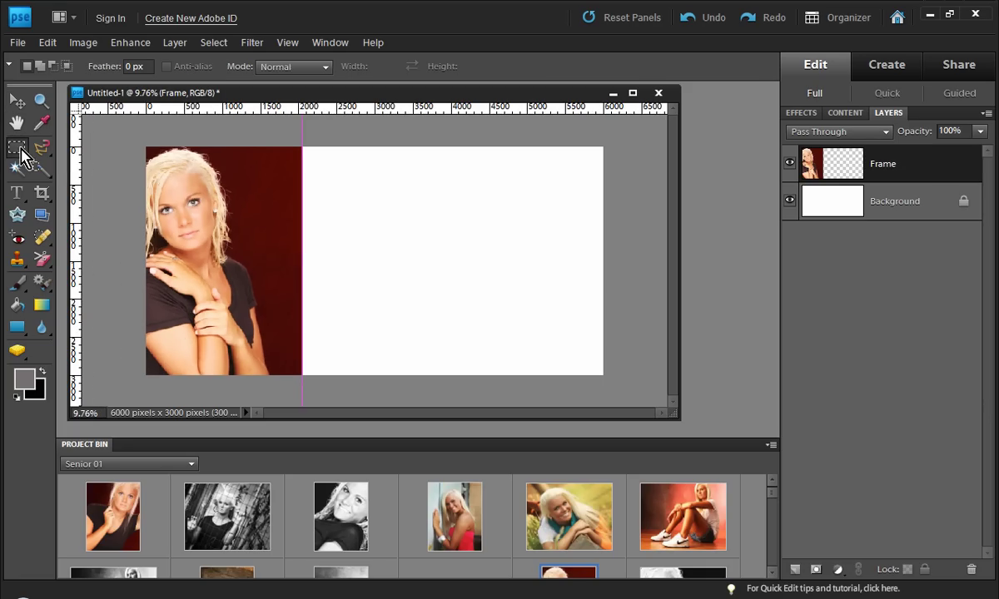
pyautogui.moveTo(146, 147); pyautogui.dragTo(305, 390)
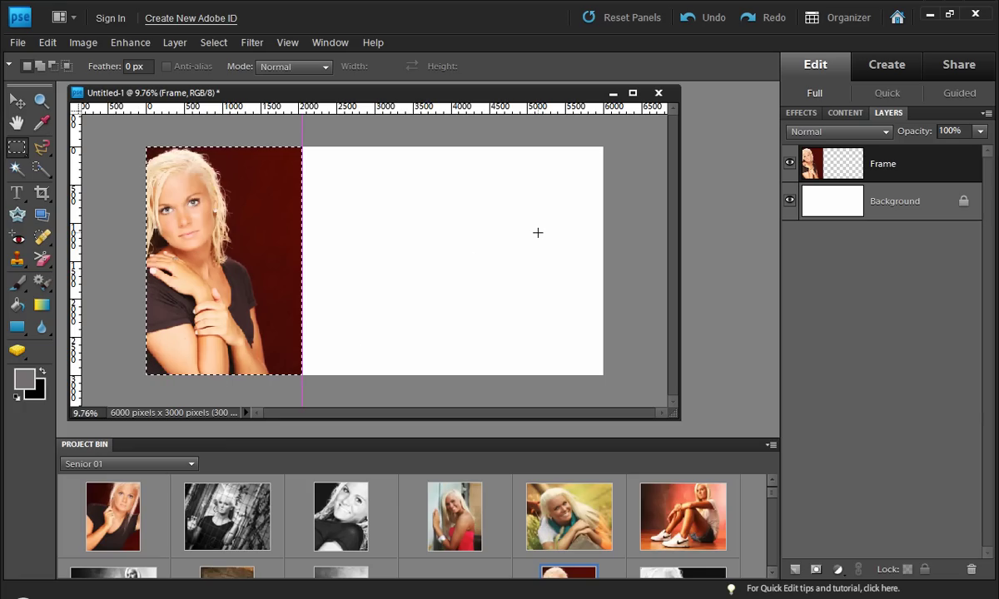
pyautogui.hotkey('ctrl', 'd')
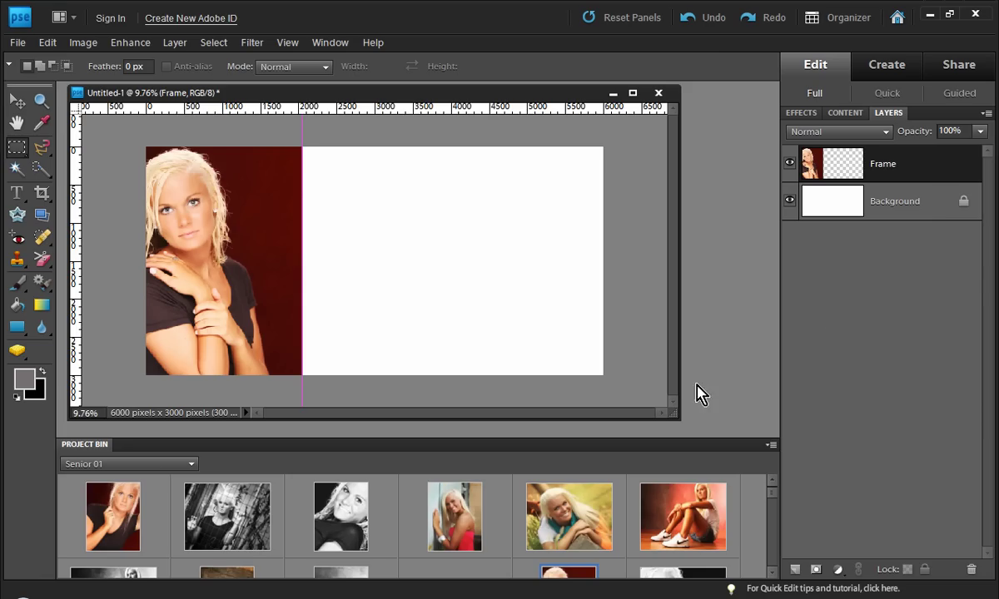
pyautogui.scroll(2, 177, 213)
pyautogui.scroll(-1, 177, 213)
# Step: Clear the portrait from the frame, leaving the empty photo placeholder
pyautogui.rightClick(216, 243)
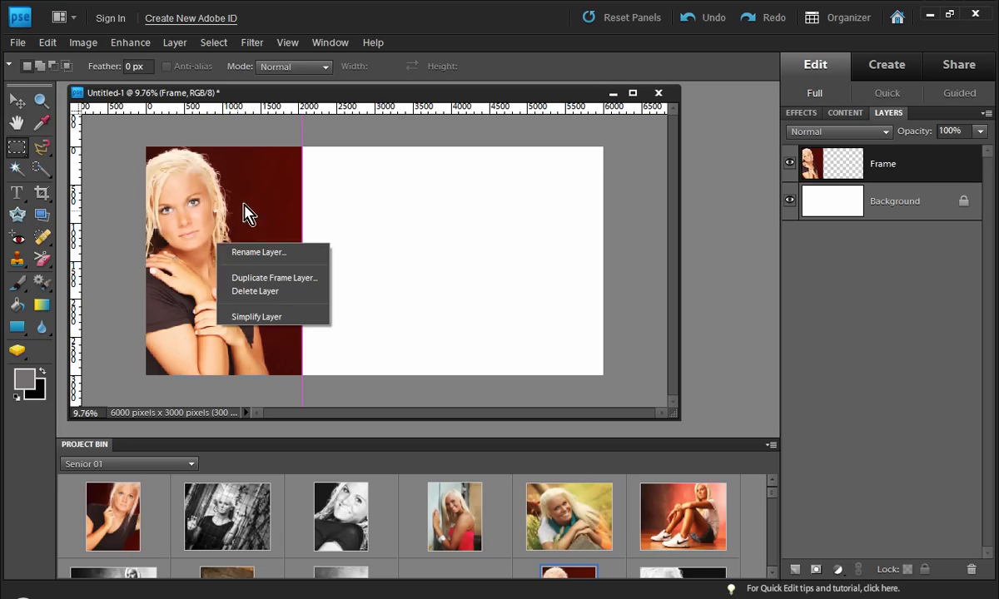
pyautogui.click(227, 190)
pyautogui.click(18, 102)
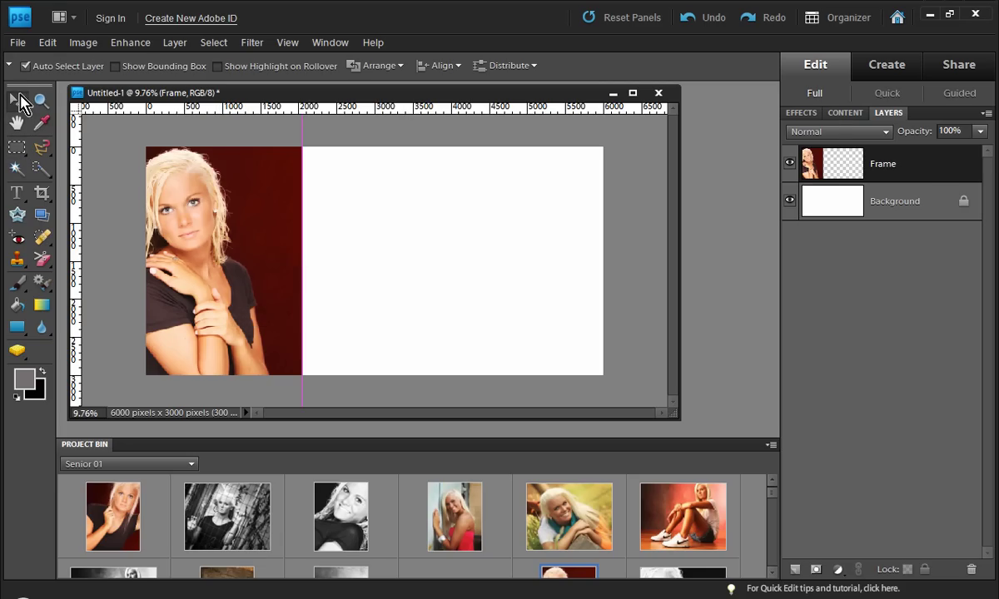
pyautogui.rightClick(238, 241)
pyautogui.click(308, 315)
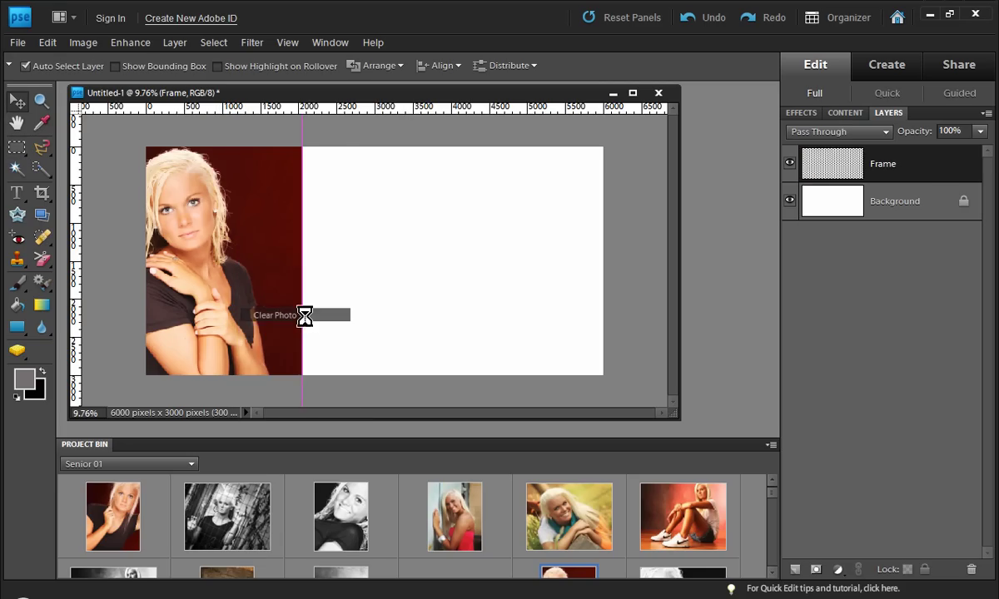
# Step: Marquee-select the whole frame area, then add a test layer mask and undo it
pyautogui.click(16, 147)
pyautogui.moveTo(147, 147); pyautogui.dragTo(214, 262)
pyautogui.moveTo(236, 305); pyautogui.dragTo(310, 379)
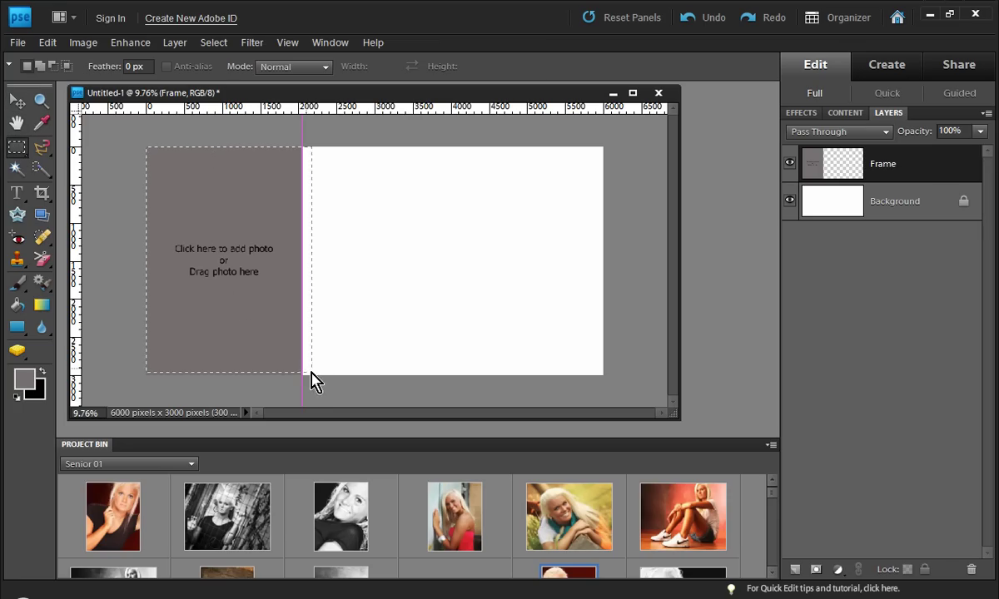
pyautogui.click(815, 571)
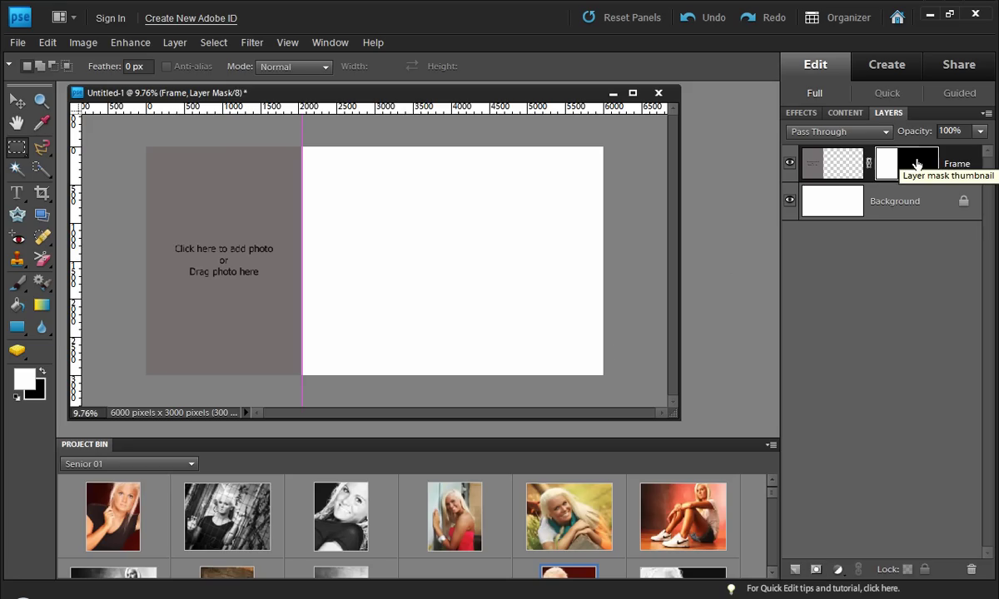
pyautogui.hotkey('ctrl', 'z')
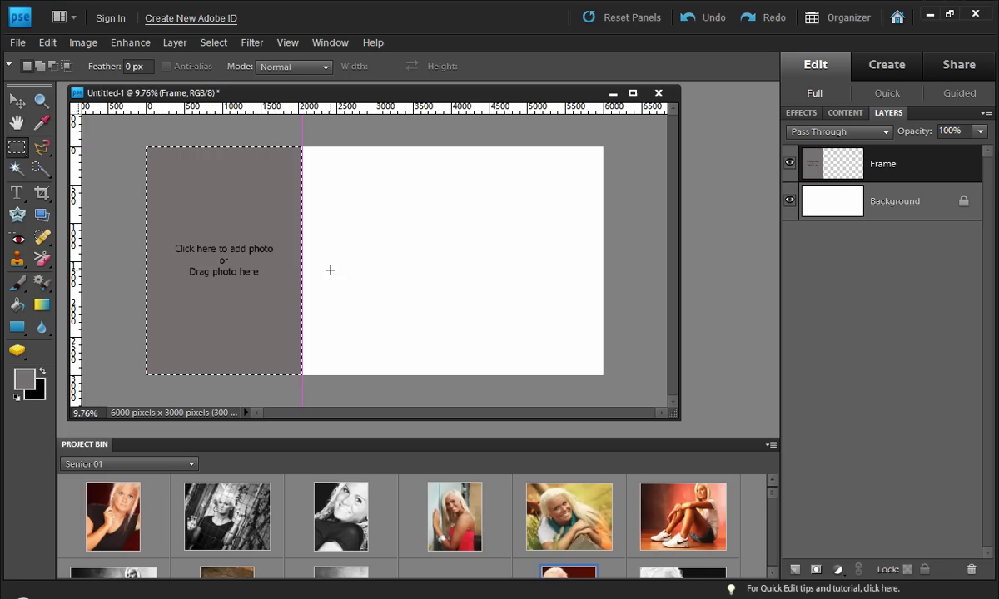
# Step: Give the Frame layer an all-black Hide All layer mask via Layer > Layer Mask
pyautogui.click(175, 43)
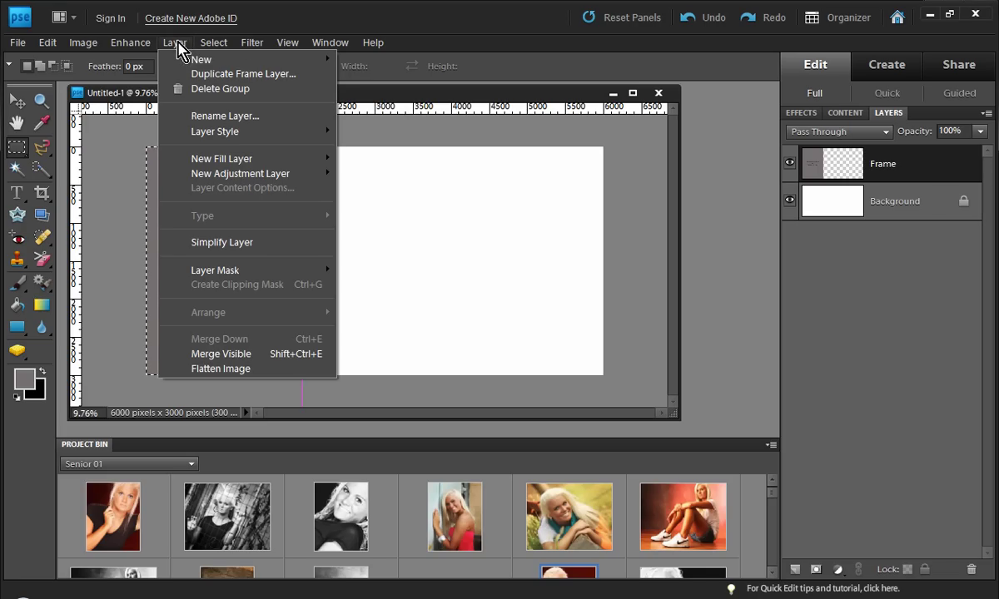
pyautogui.moveTo(232, 273)
pyautogui.moveTo(291, 270)
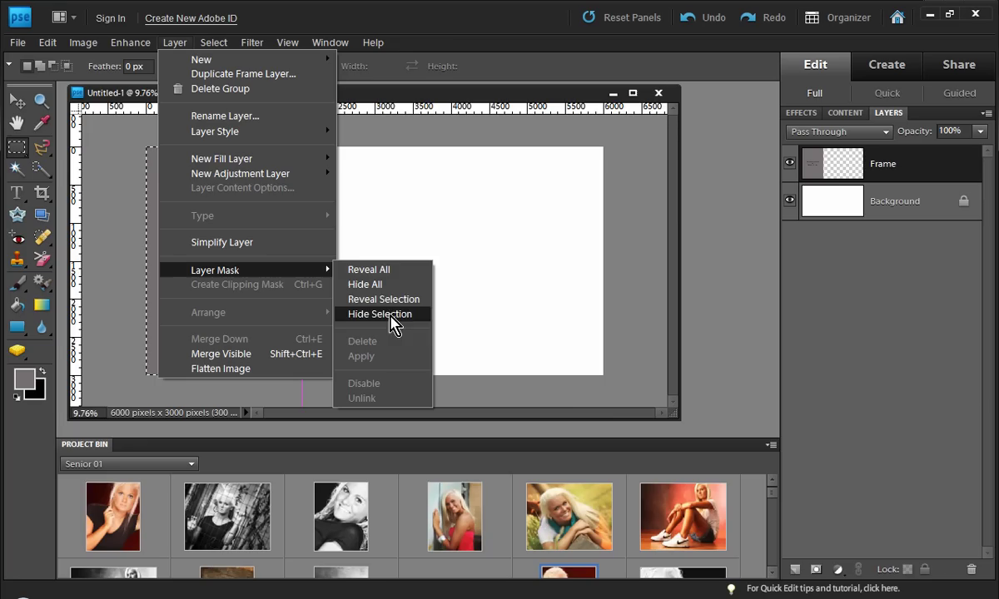
pyautogui.click(367, 284)
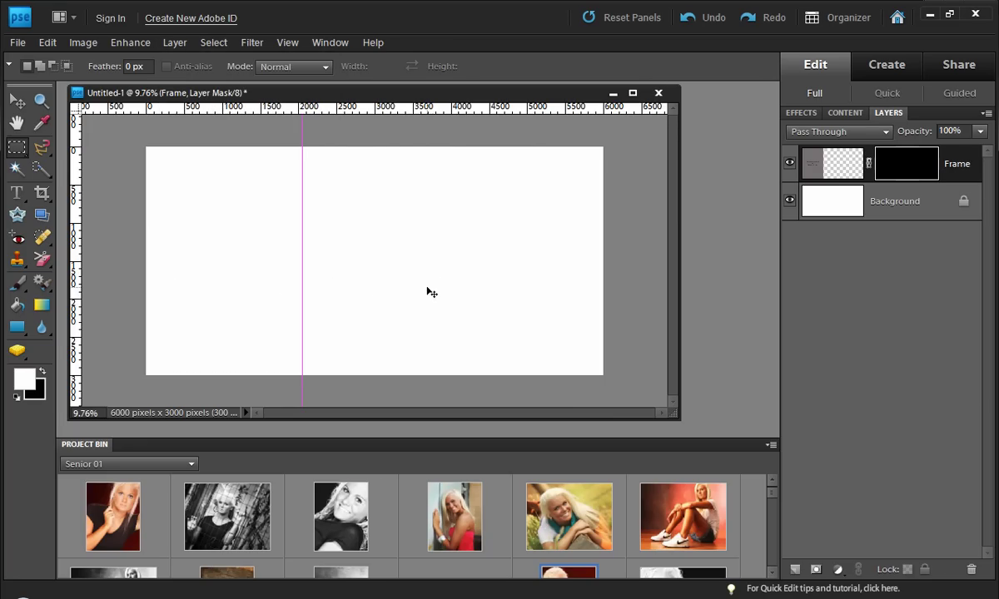
# Step: On the Frame layer's mask, draw the last floral border custom shape down the page beside the guide
pyautogui.keyDown('alt'); pyautogui.click(891, 162); pyautogui.keyUp('alt')
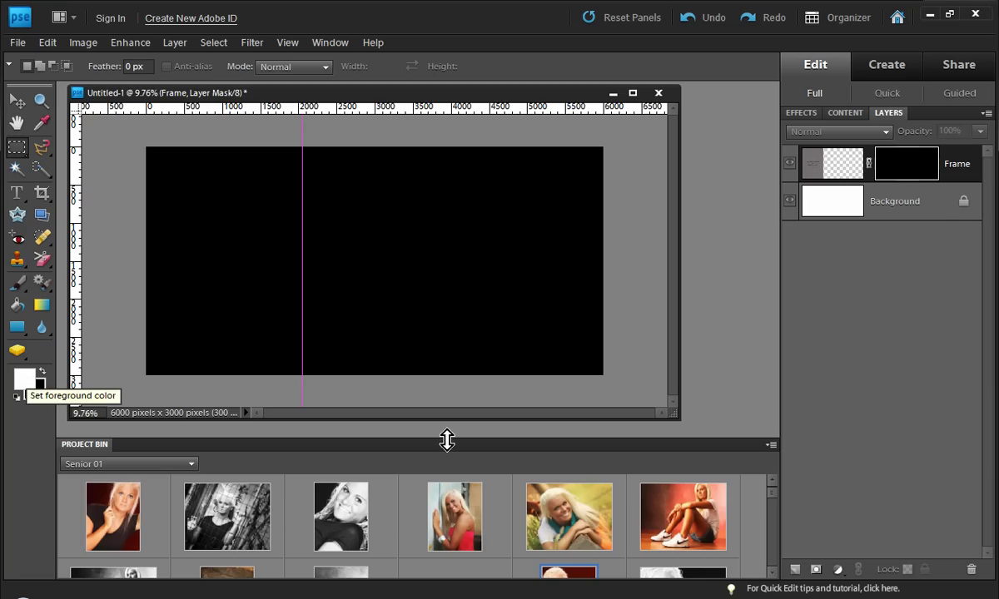
pyautogui.click(17, 329)
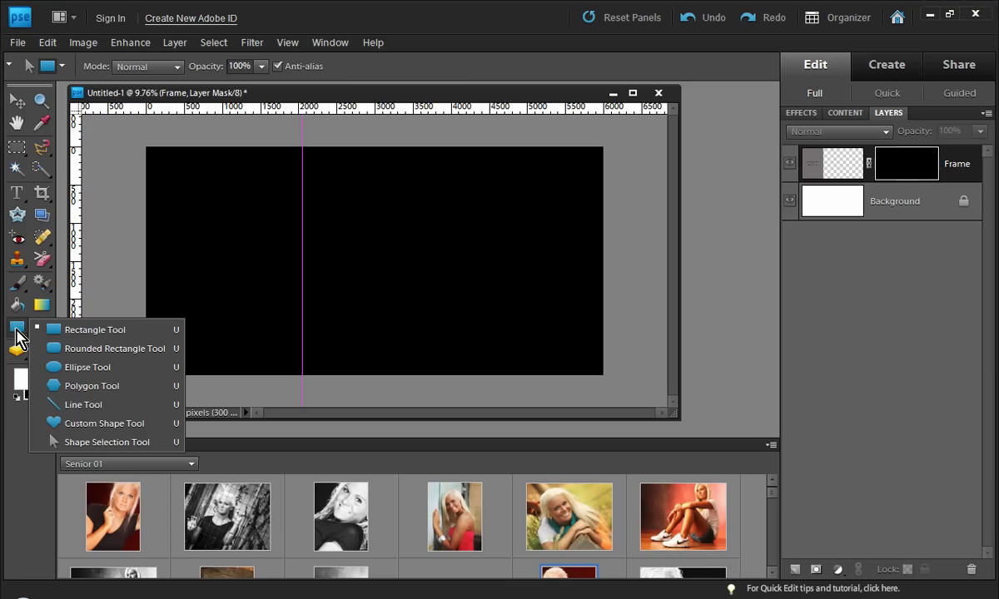
pyautogui.click(100, 424)
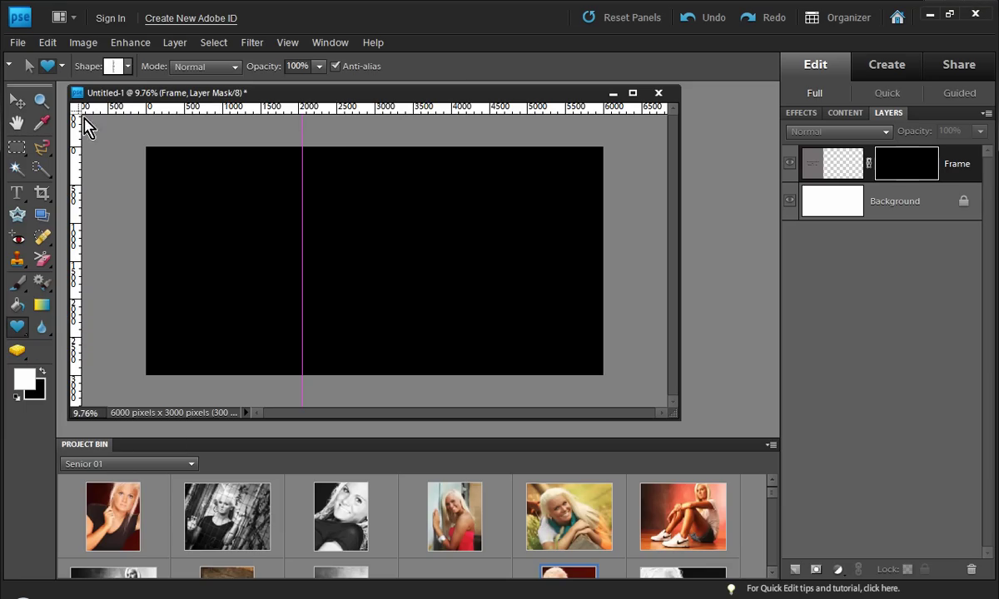
pyautogui.click(129, 70)
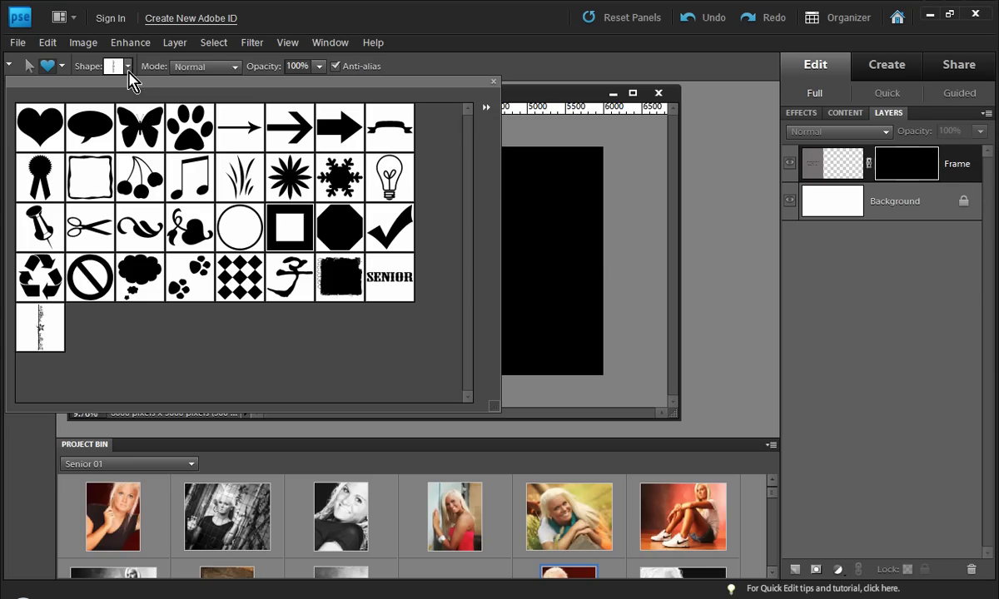
pyautogui.click(39, 319)
pyautogui.click(523, 273)
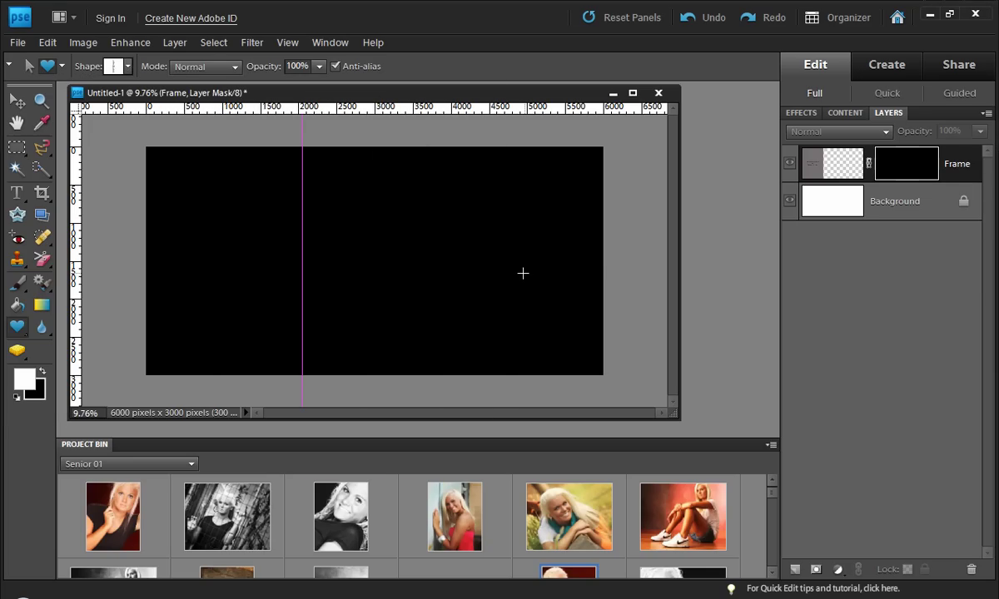
pyautogui.moveTo(256, 133); pyautogui.dragTo(309, 393)
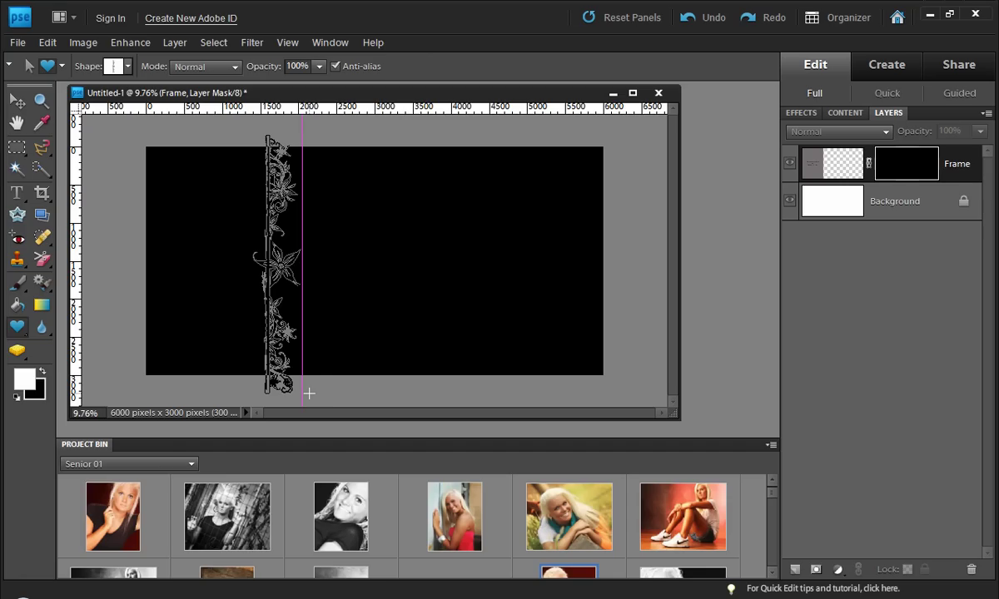
pyautogui.moveTo(309, 393); pyautogui.dragTo(306, 400)
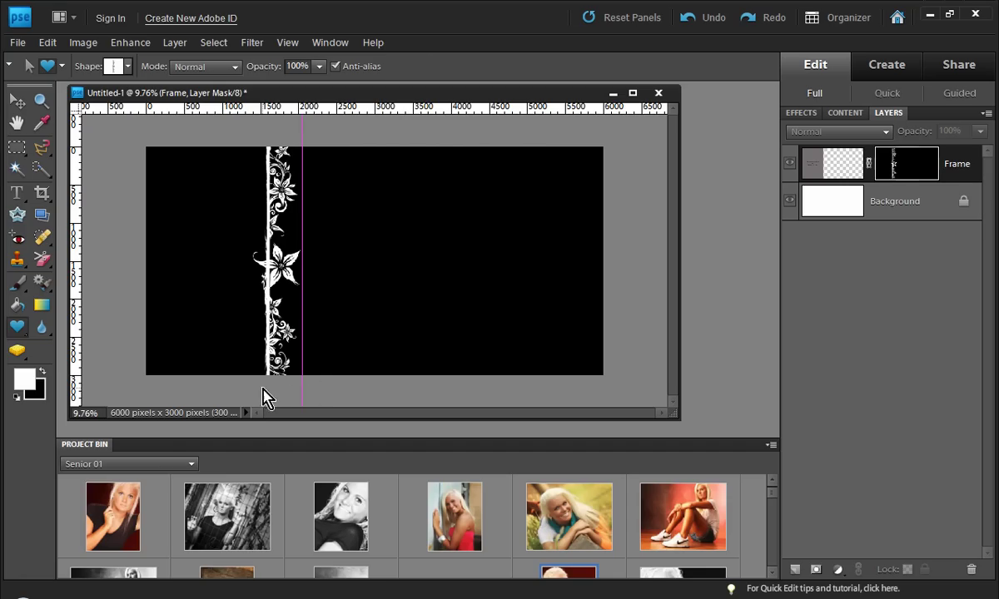
# Step: Draw a white rectangle over the page's left area in the Frame layer's mask
pyautogui.click(16, 326)
pyautogui.click(87, 331)
pyautogui.moveTo(135, 124); pyautogui.dragTo(263, 398)
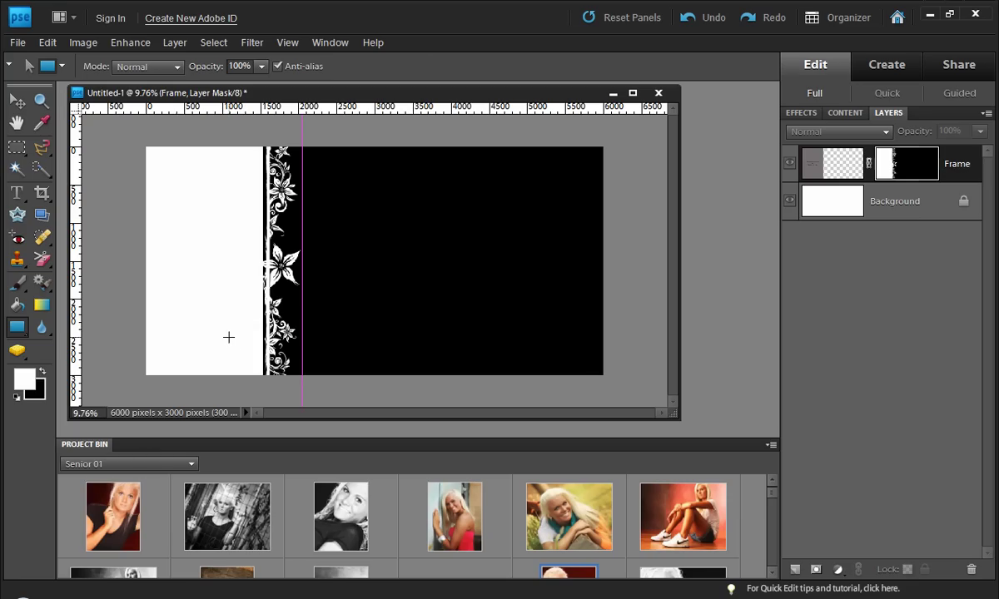
# Step: Drop the red-background portrait into the frame placeholder, then select the Background layer
pyautogui.click(811, 164)
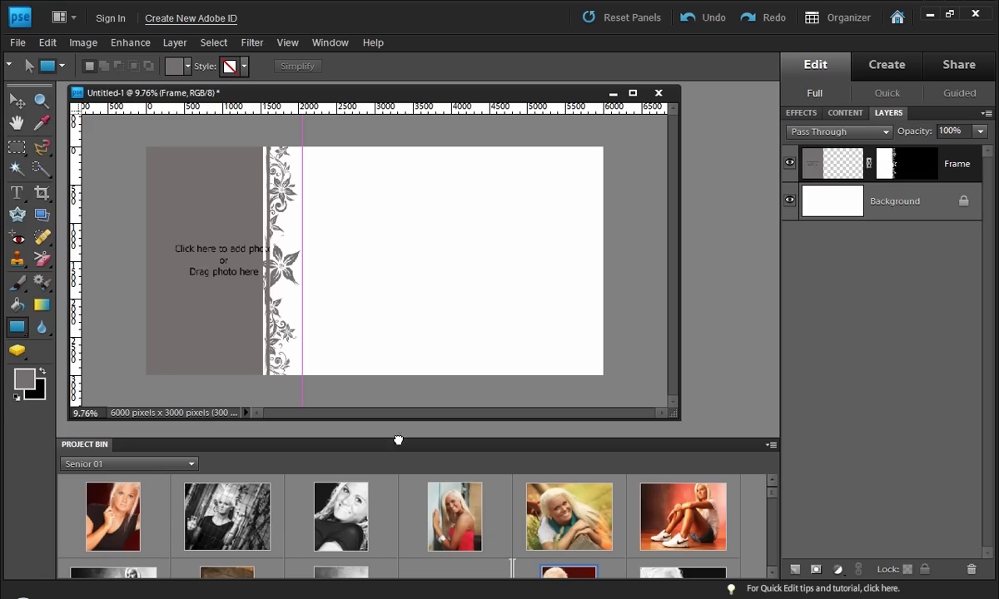
pyautogui.moveTo(568, 576); pyautogui.dragTo(226, 317)
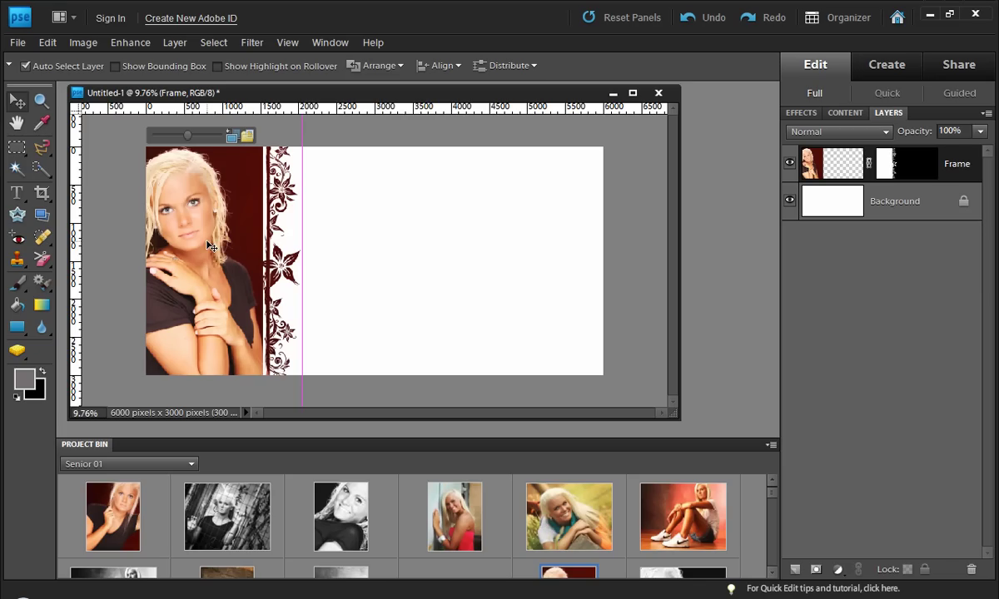
pyautogui.click(386, 336)
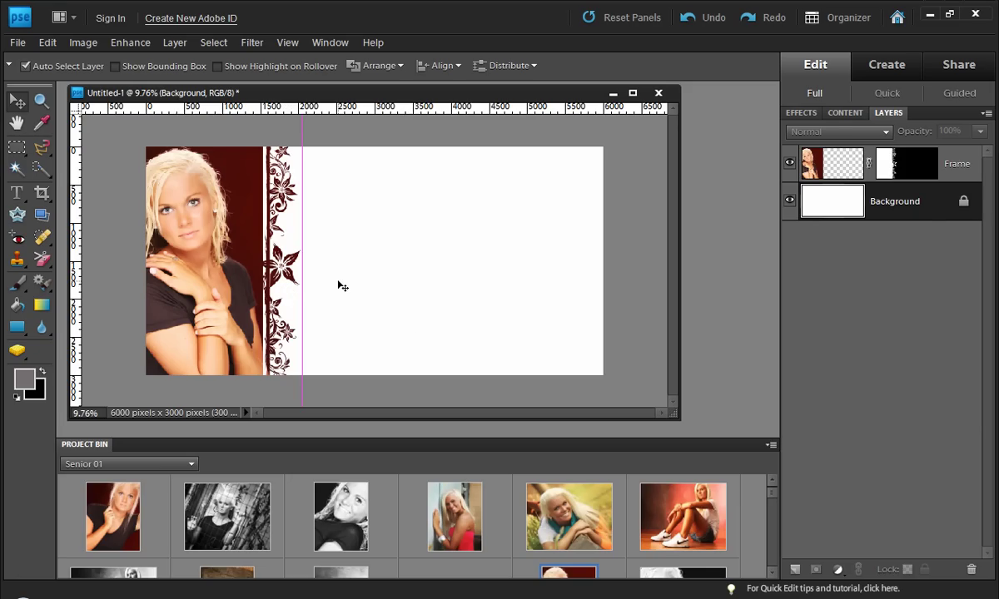
# Step: Target the Frame layer's mask and try editing it, triggering the simplify-frame-layer warning
pyautogui.click(247, 245)
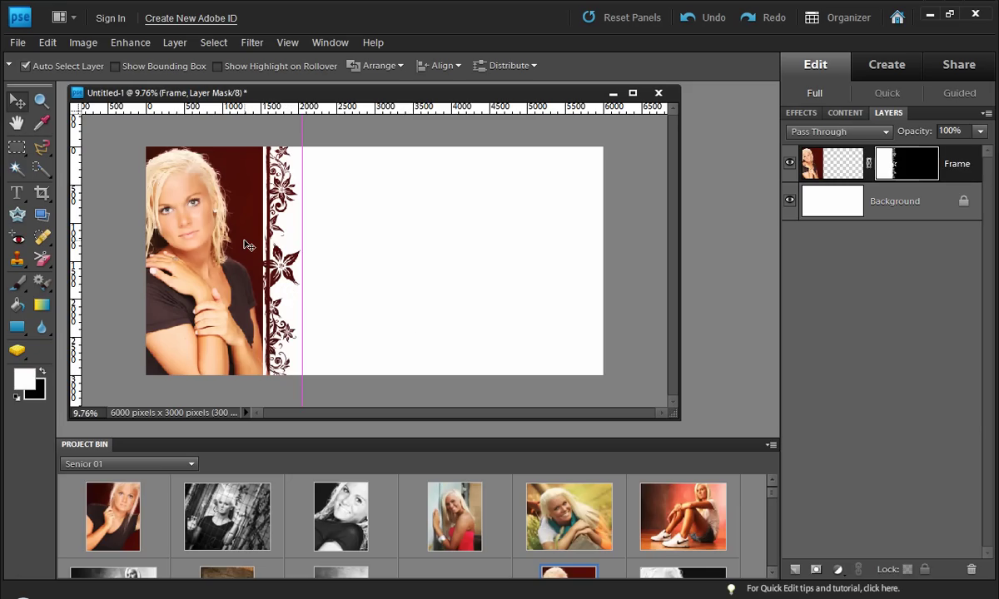
pyautogui.click(911, 176)
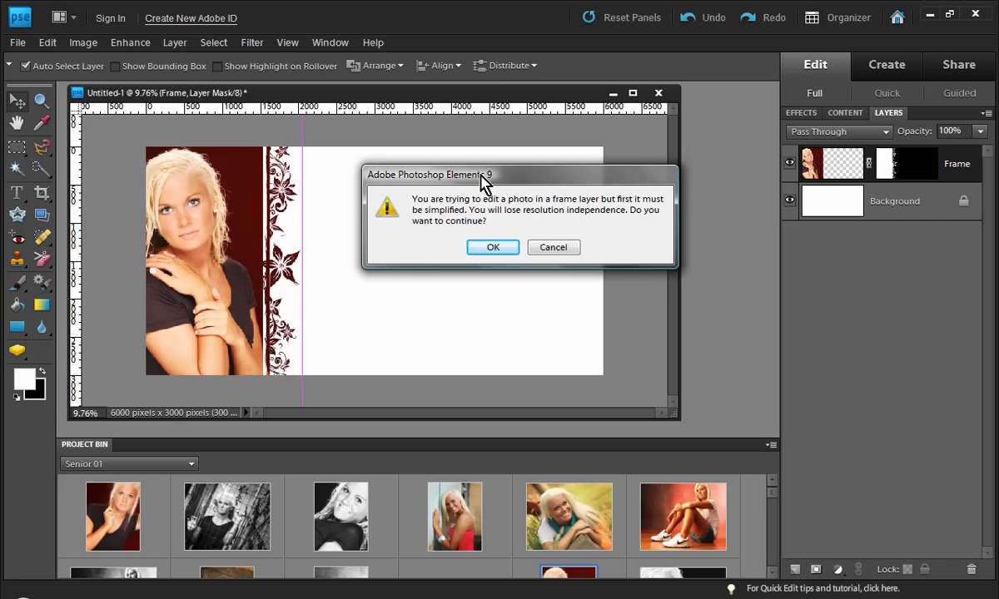
# Step: Cancel the simplify warning and clear the portrait from the frame
pyautogui.click(564, 247)
pyautogui.rightClick(205, 256)
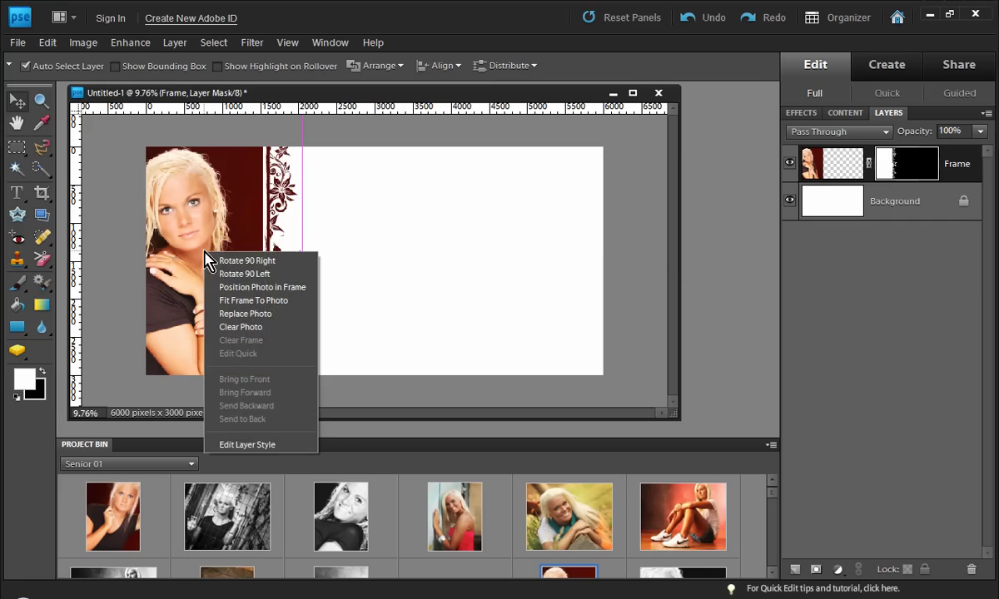
pyautogui.click(260, 328)
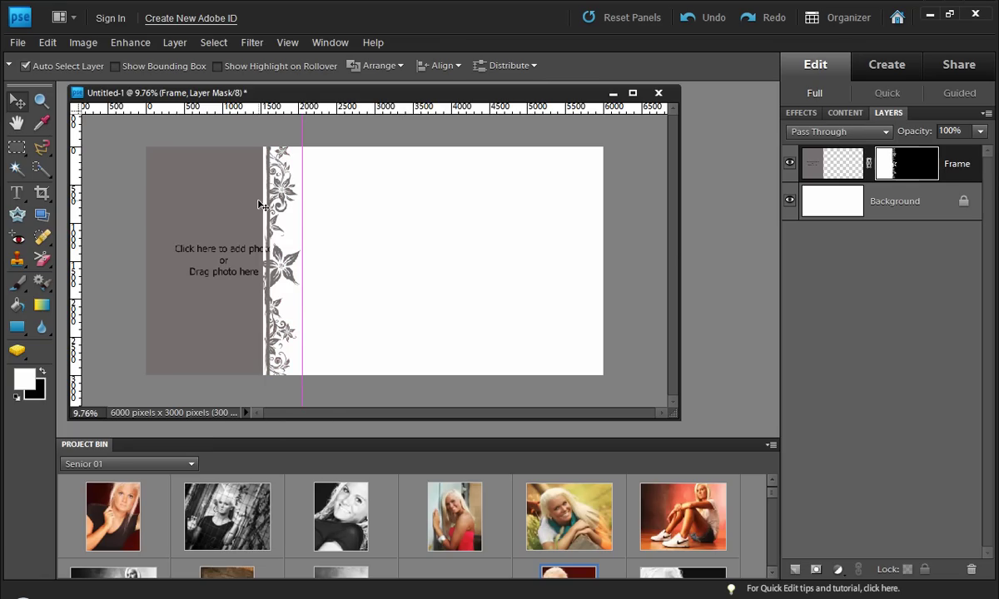
# Step: Invert the Frame layer's mask with Ctrl+I, then invert it back
pyautogui.click(914, 168)
pyautogui.hotkey('ctrl', 'i')
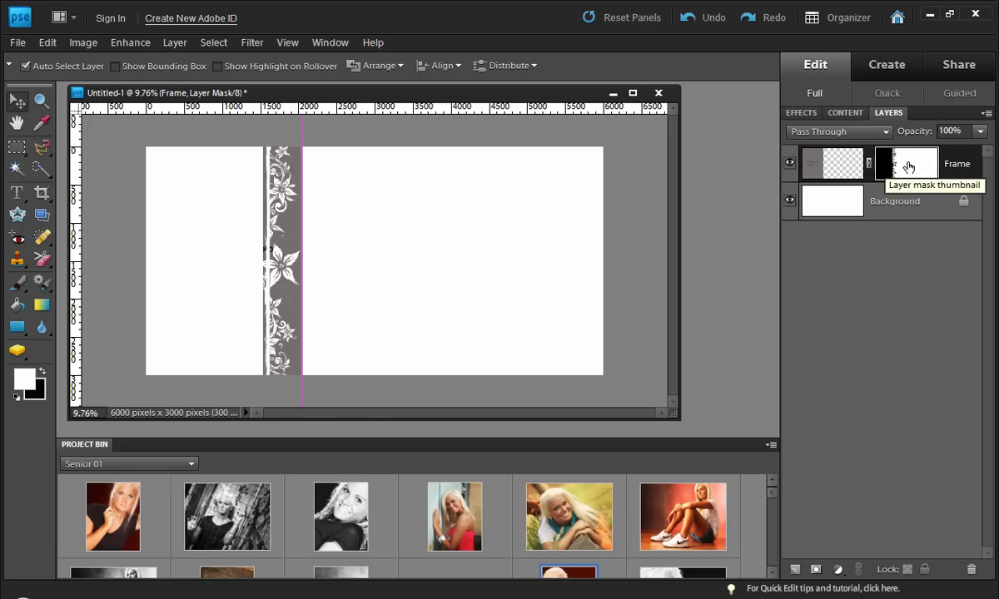
pyautogui.hotkey('ctrl', 'i')
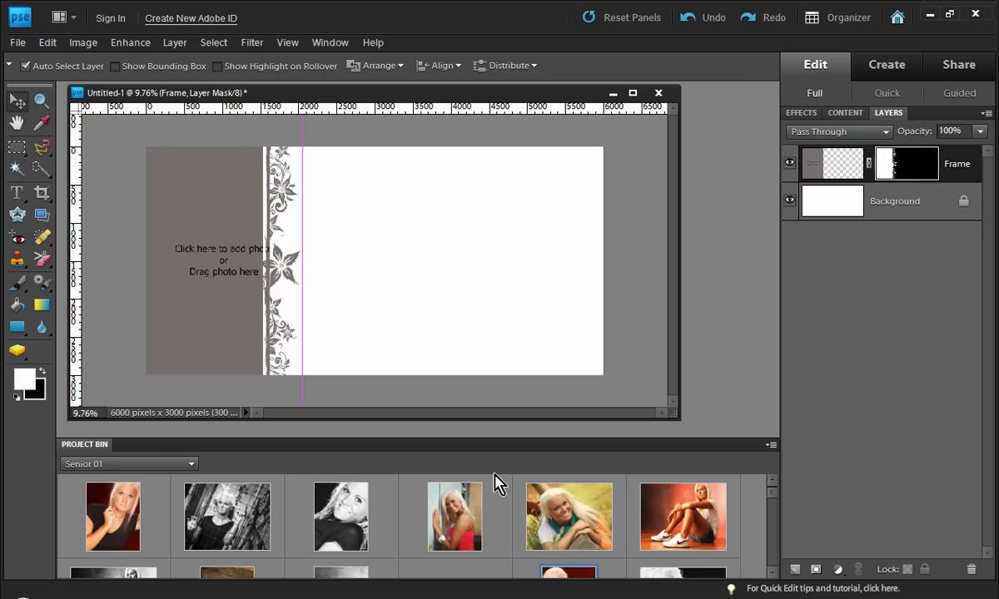
# Step: Drop the red-background portrait into the frame, then replace it with the first Project Bin portrait
pyautogui.moveTo(462, 489); pyautogui.dragTo(212, 281)
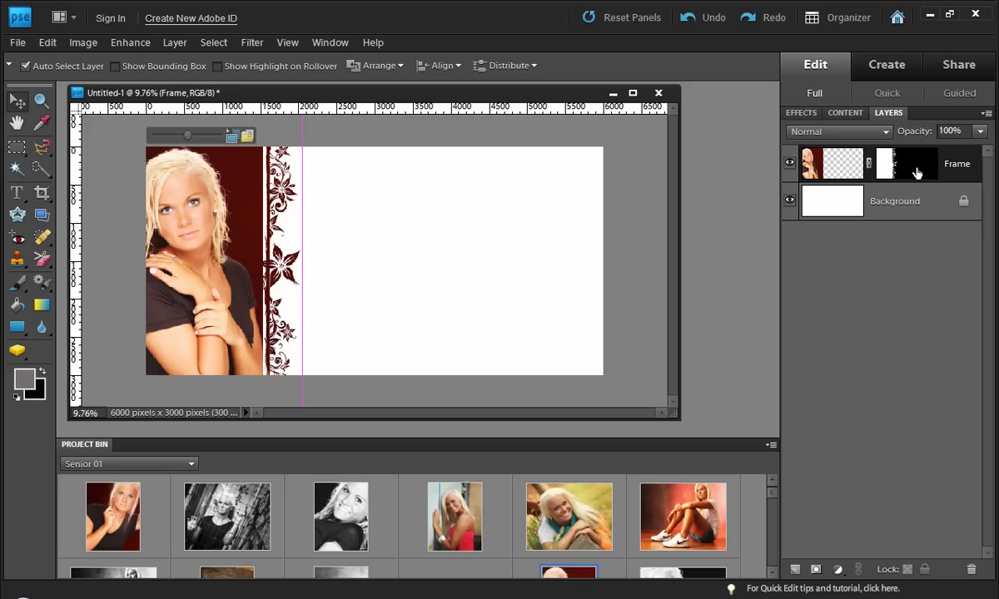
pyautogui.click(914, 165)
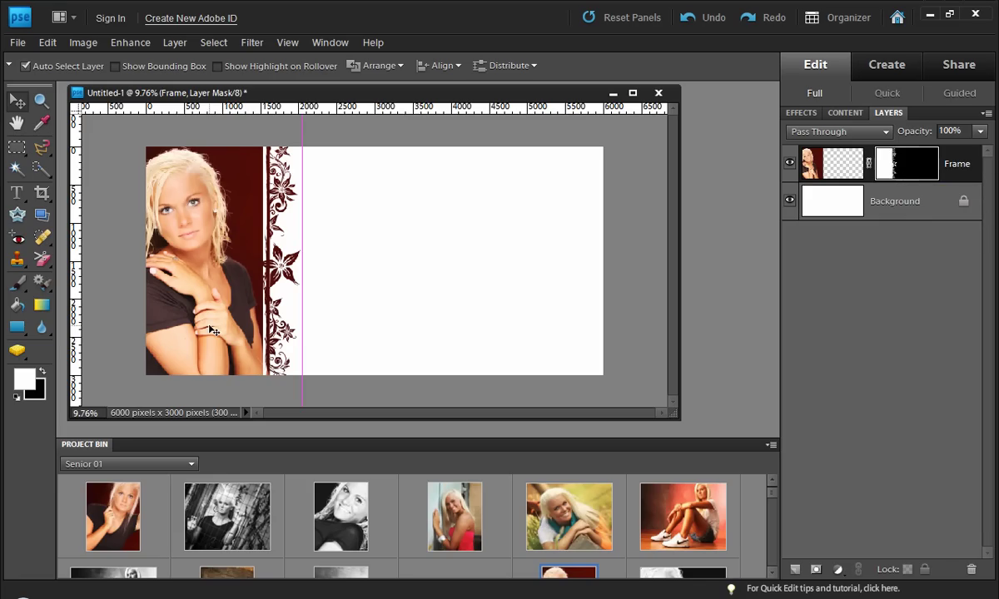
pyautogui.moveTo(113, 512); pyautogui.dragTo(142, 366)
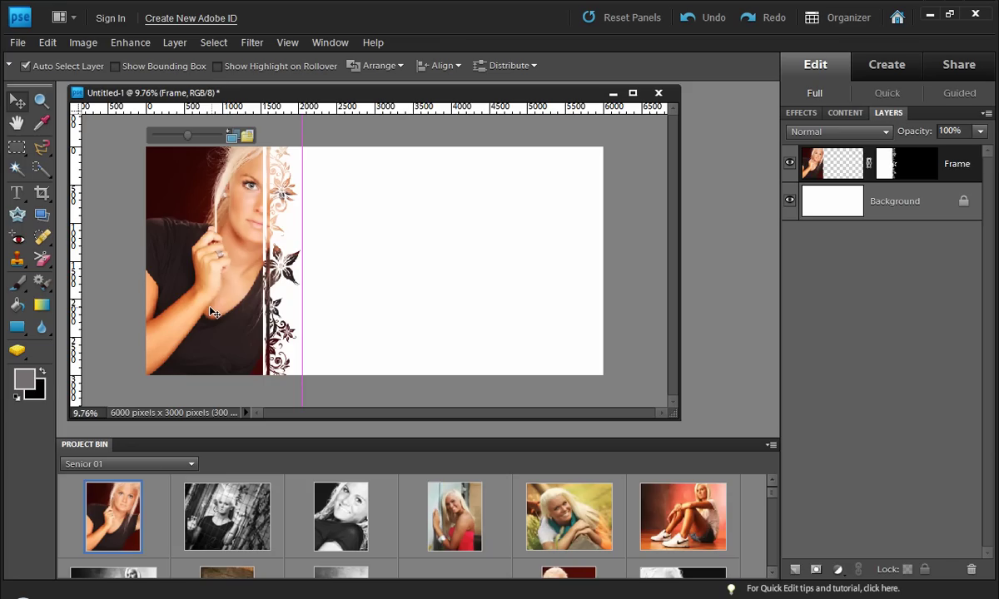
# Step: Flip the current framed photo horizontally and commit the change
pyautogui.click(299, 201)
pyautogui.click(216, 237)
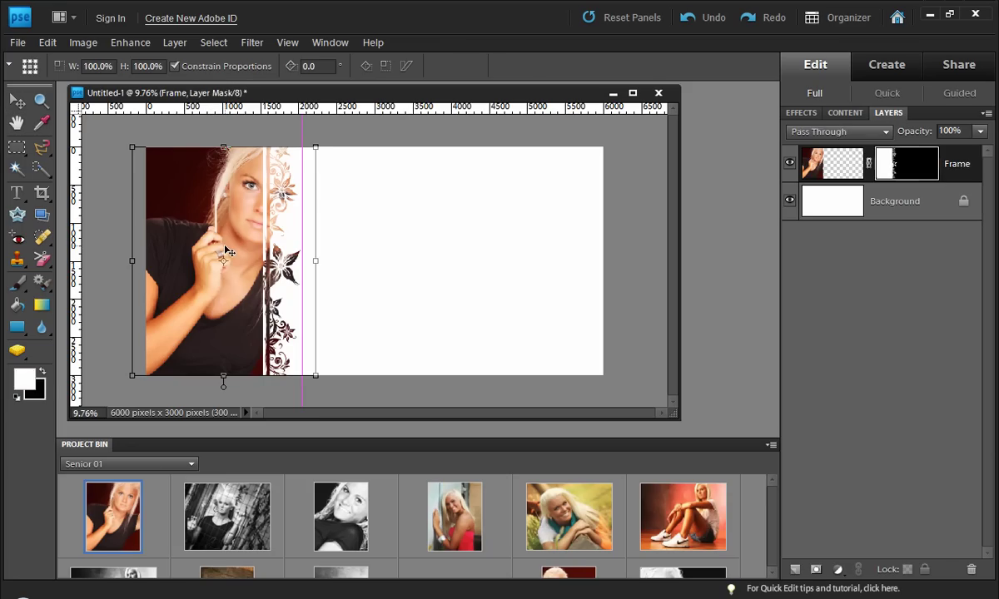
pyautogui.rightClick(225, 248)
pyautogui.click(290, 413)
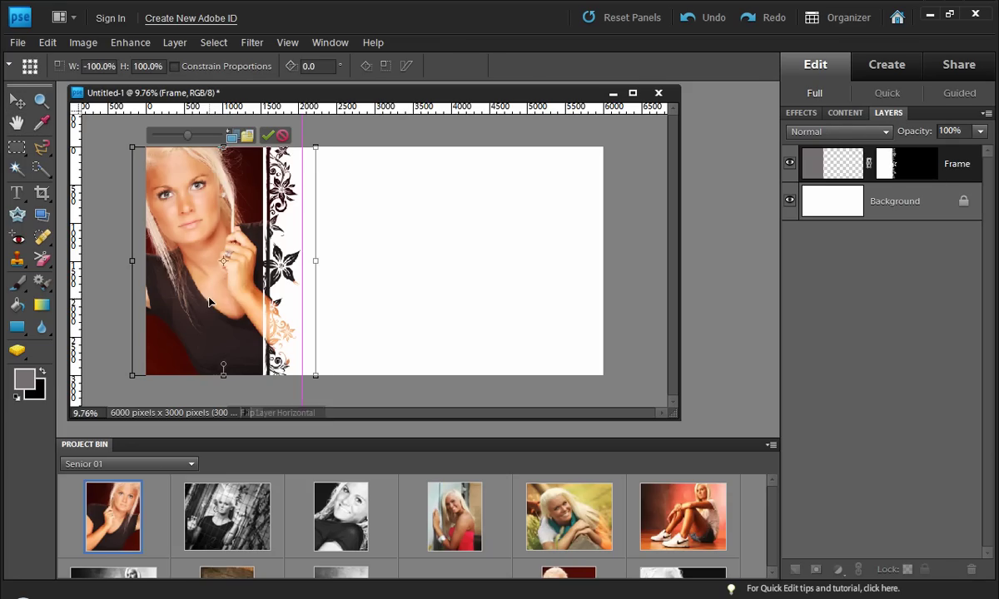
pyautogui.press('Return')
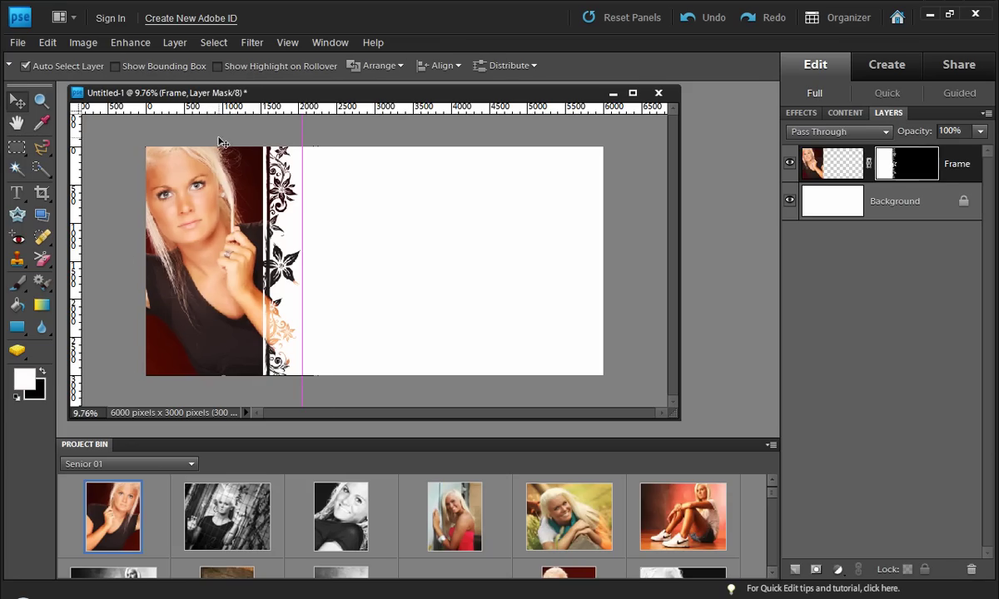
# Step: Drop the third Project Bin portrait into the frame and flip it horizontally
pyautogui.moveTo(314, 477); pyautogui.dragTo(398, 332)
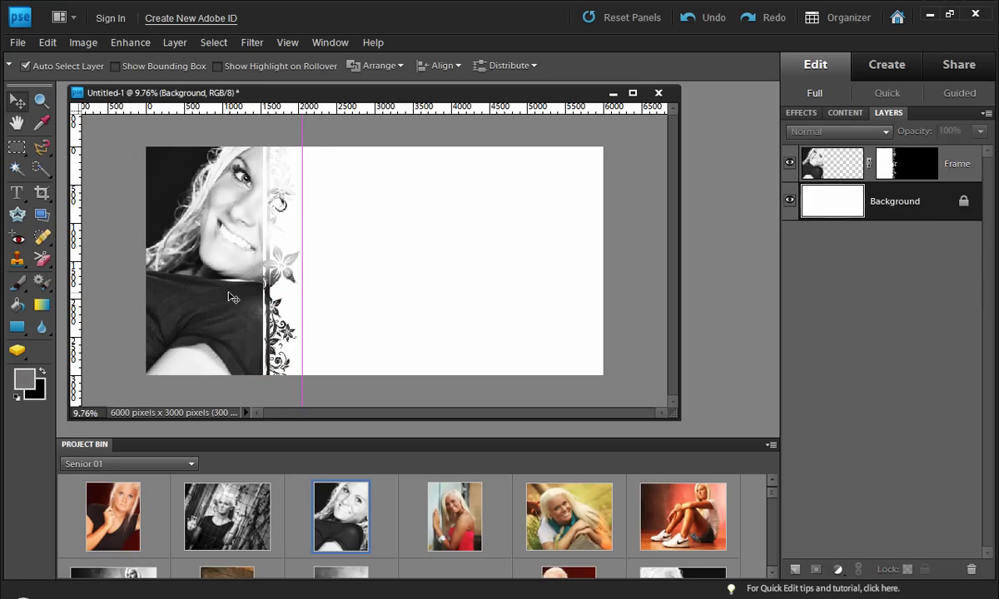
pyautogui.rightClick(230, 298)
pyautogui.click(279, 457)
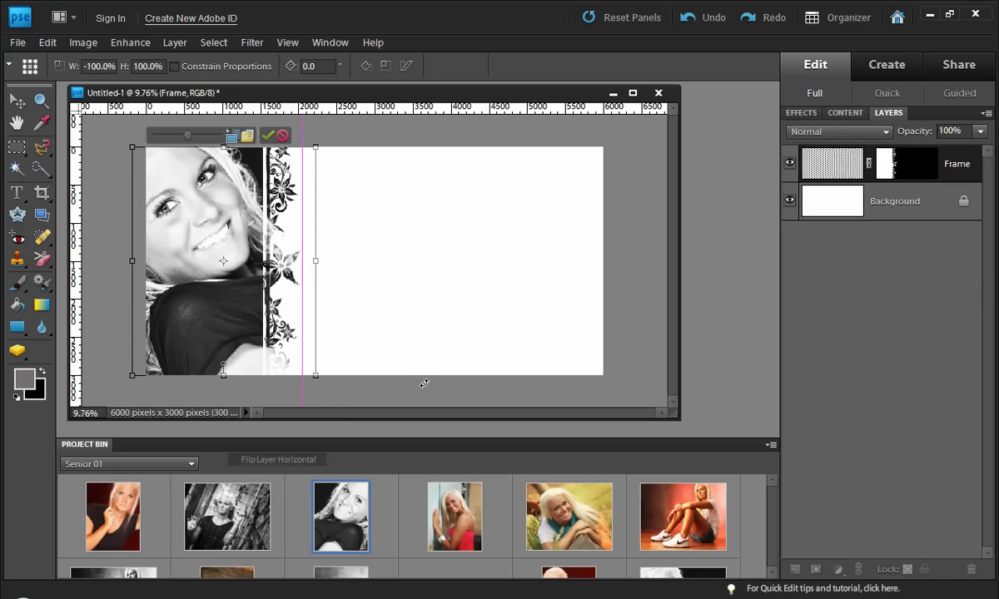
pyautogui.doubleClick(200, 313)
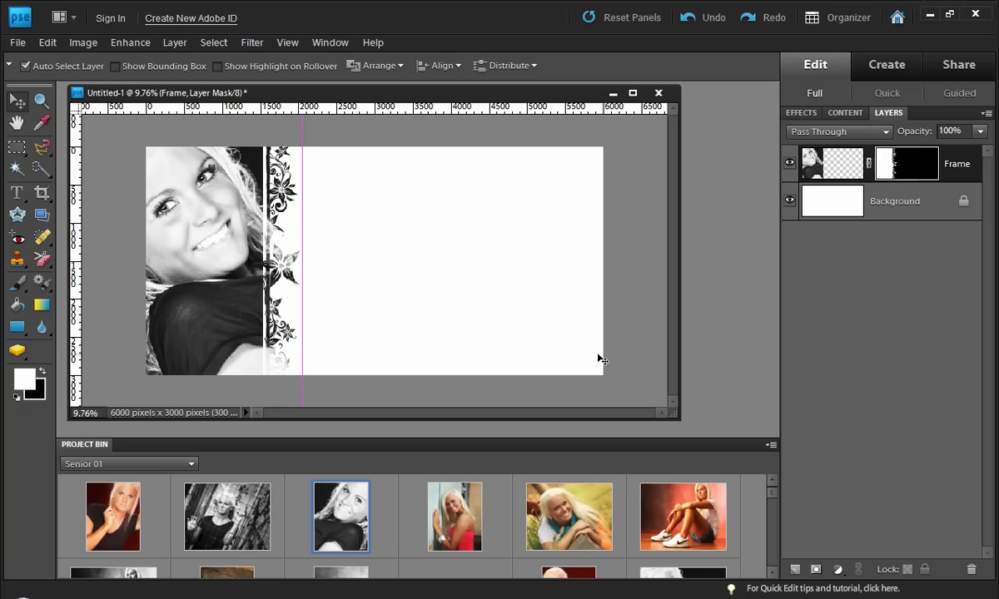
pyautogui.scroll(1, 148, 341)
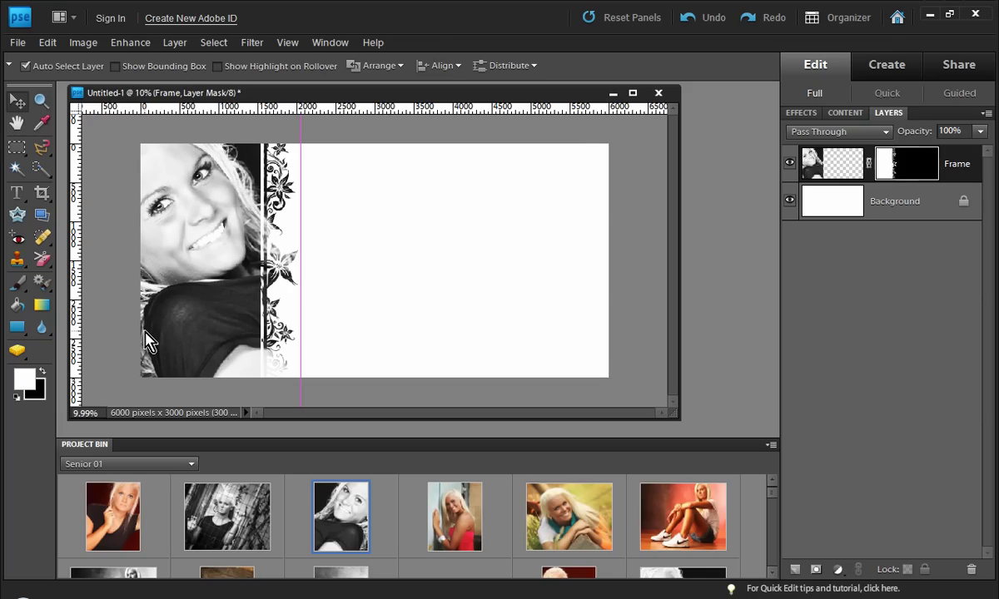